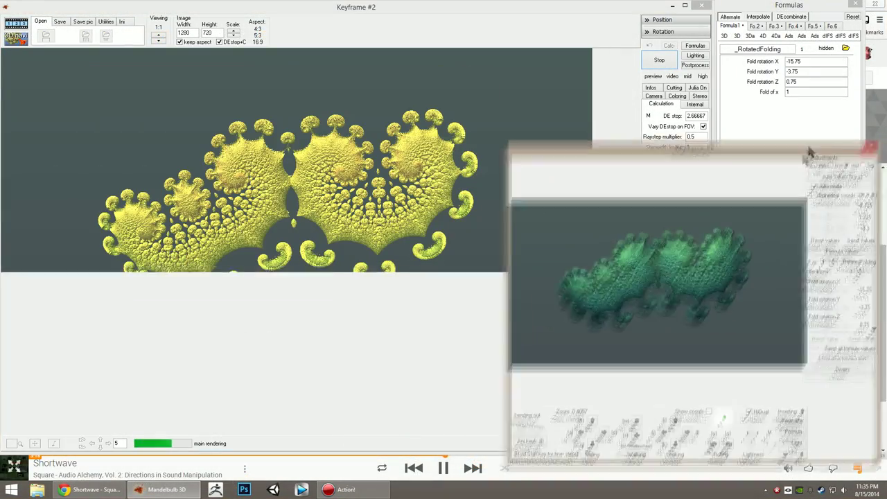
Drag keyframe 2's Julia values and fold rotation Y to 33.375 so the preview curls into two green shapes.
left_click_drag(837, 224, 839, 234)
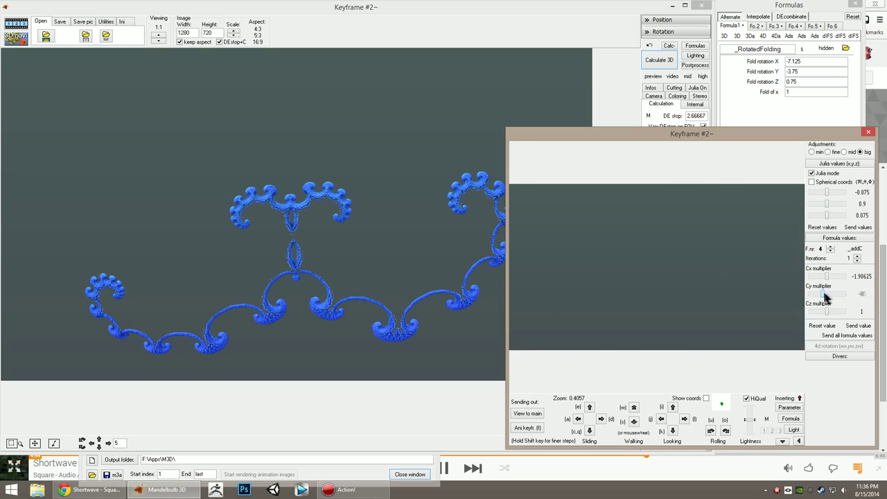
mouse_move(824, 296)
left_mouse_down()
mouse_move(841, 297)
mouse_move(815, 314)
left_mouse_up()
Switch to big adjustment steps, send the preview to main, and change fold rotation Z to 15.375.
left_click(860, 152)
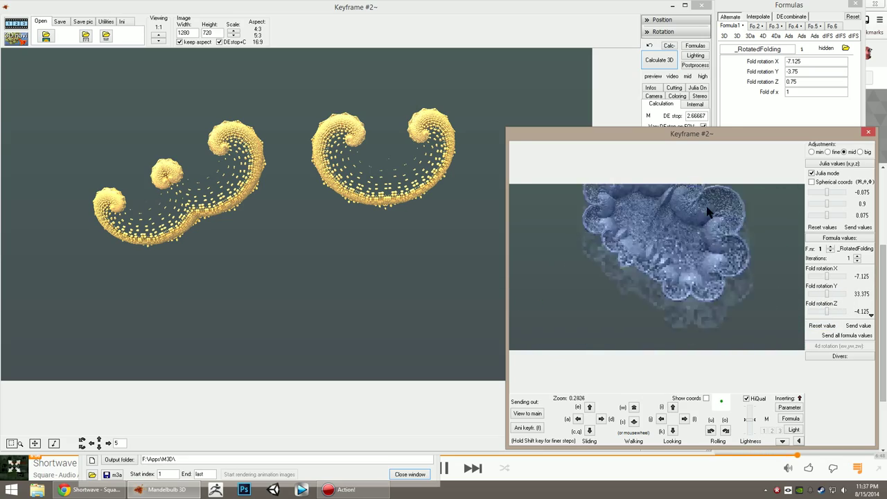
key("f")
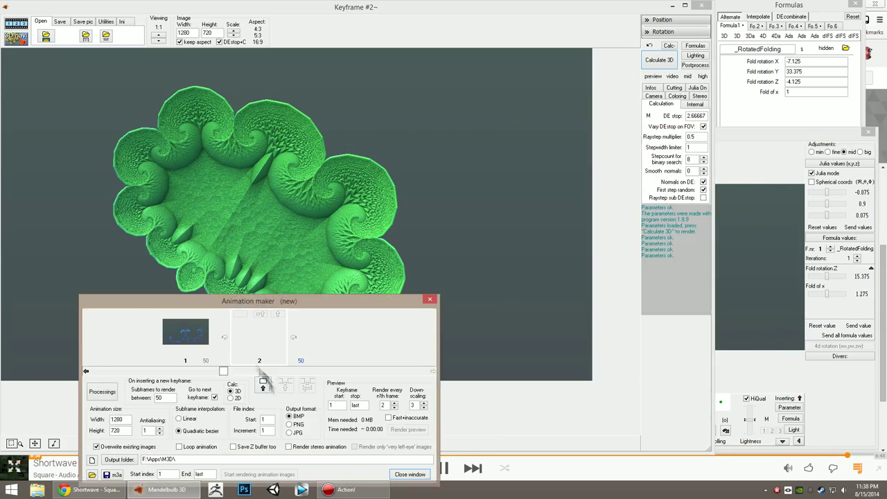
key("Return")
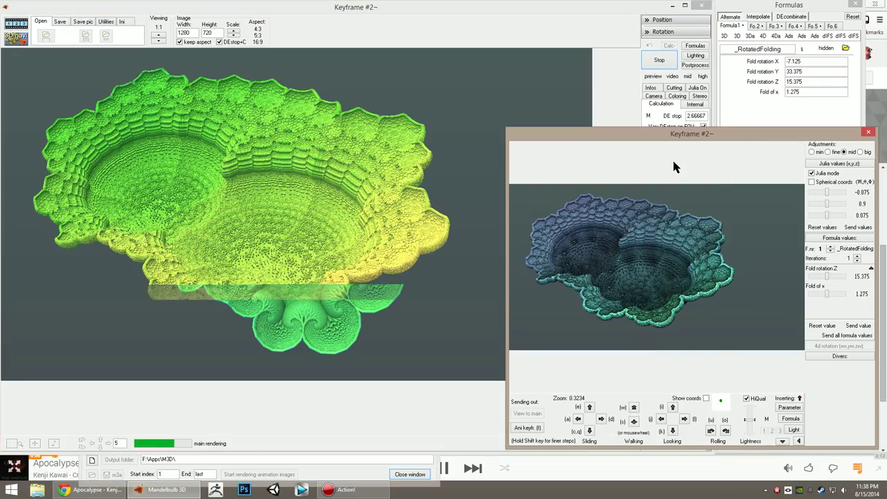
key("f")
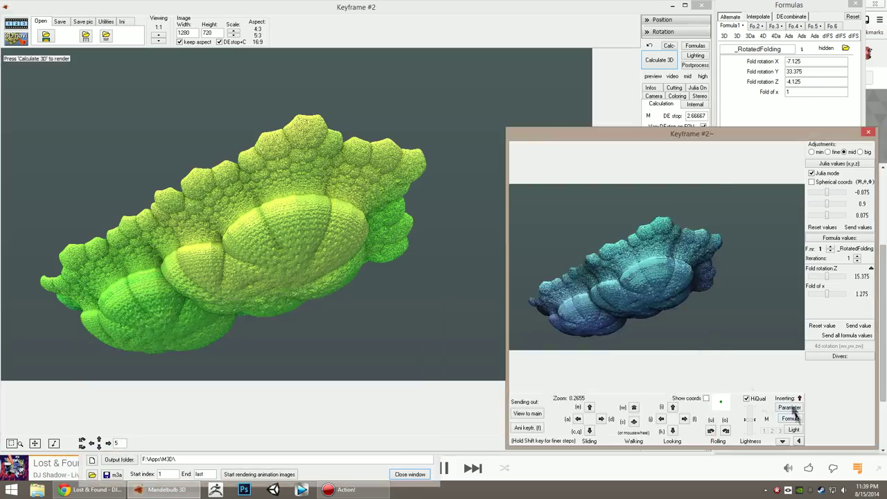
left_click_drag(827, 276, 806, 278)
scroll(683, 271, "down", 3)
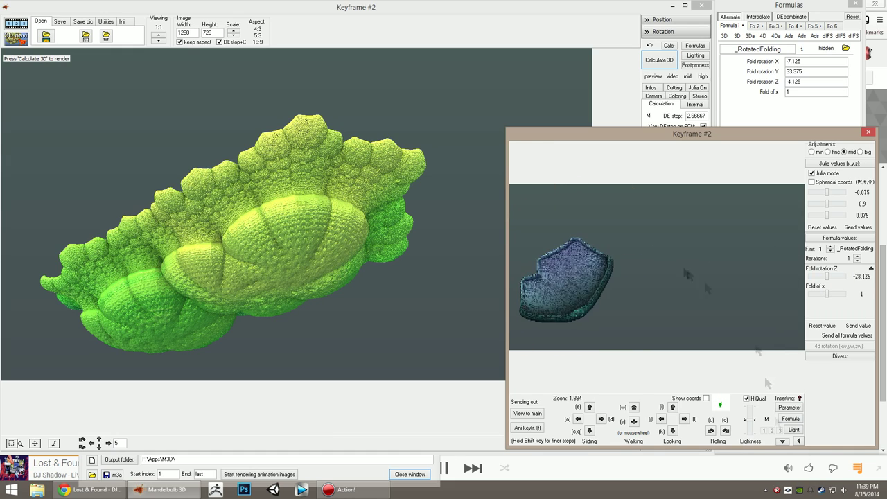
left_click(831, 246)
Insert keyframe 3, nudge Rotation1 X, raise Scale to 1.19844 and set Julia x to -0.2.
key("f")
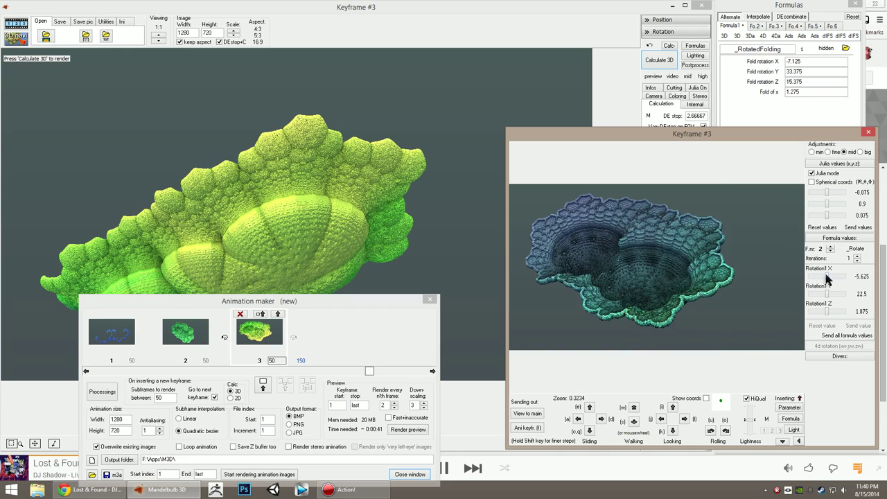
left_click_drag(828, 274, 825, 314)
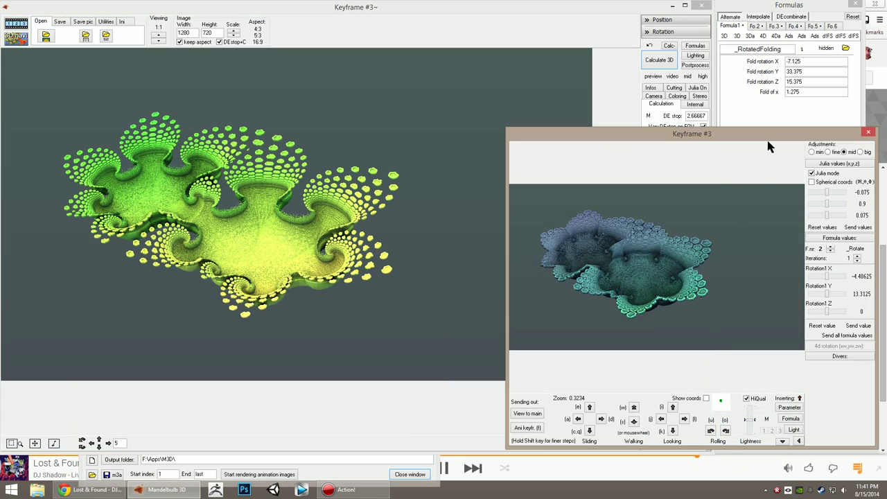
left_click(830, 246)
left_click_drag(827, 276, 825, 273)
left_click_drag(827, 192, 827, 191)
Set addC Cz to 2.625, fold rotation X 40.125 and Z 1.125, Fold of x 1.675, Julia x 0.25.
left_click(831, 248)
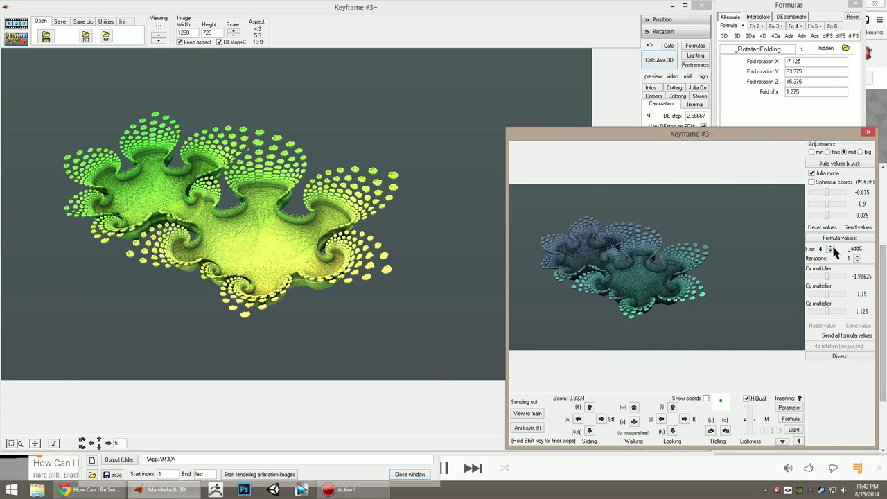
left_click_drag(848, 274, 839, 275)
left_click_drag(827, 311, 845, 312)
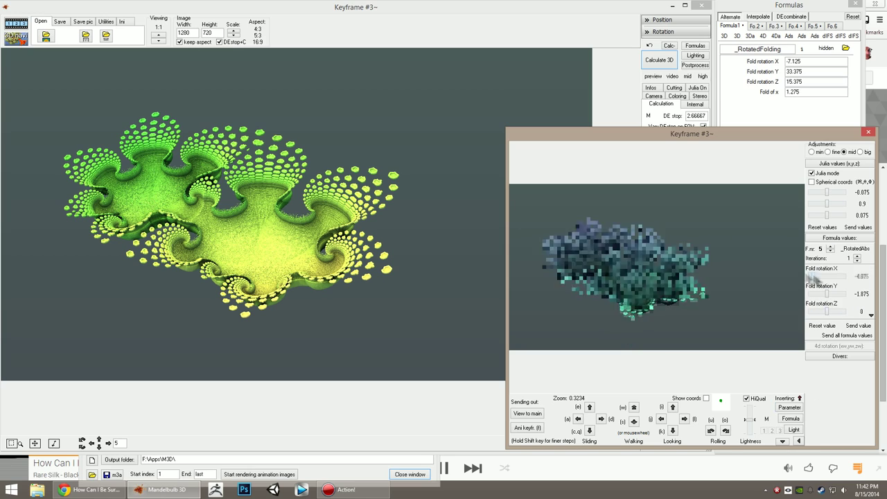
left_click_drag(813, 276, 838, 276)
left_click_drag(827, 311, 830, 312)
scroll(830, 277, "down", 2)
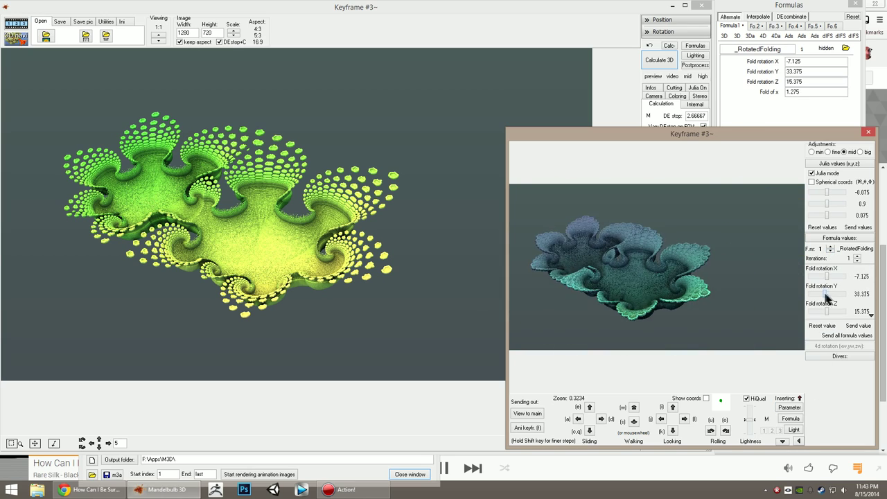
scroll(828, 298, "down", 2)
left_click_drag(827, 294, 835, 285)
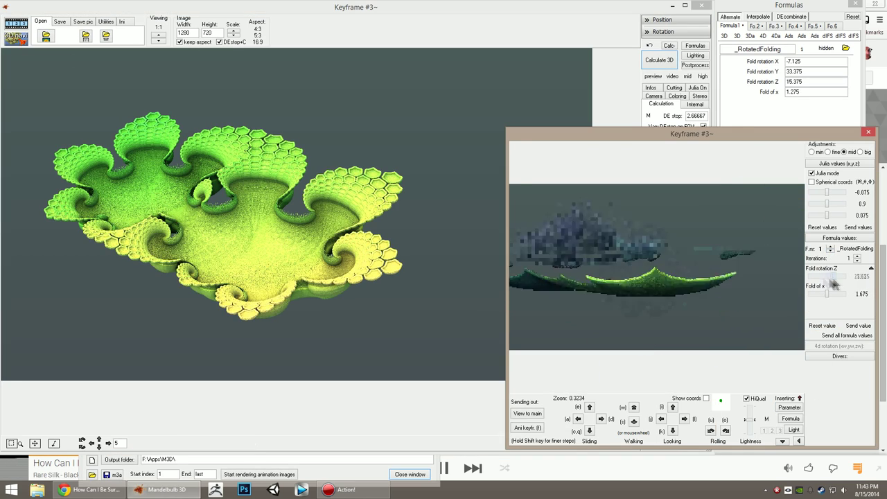
left_click_drag(827, 192, 831, 192)
scroll(679, 192, "up", 2)
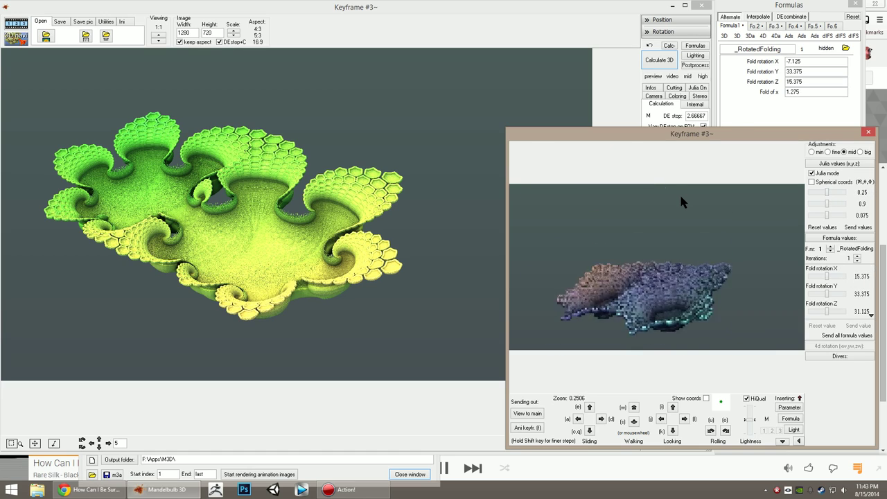
scroll(681, 197, "down", 1)
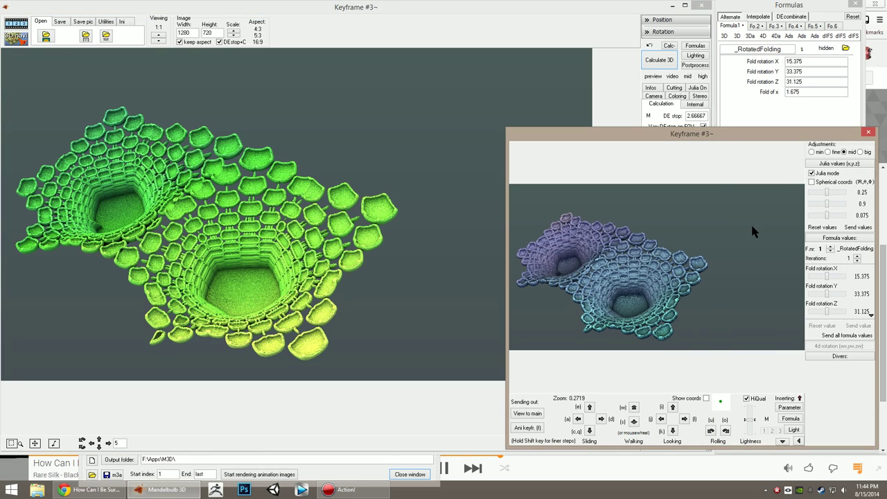
Send to main, turn off spherical coordinates, set Cy to -0.225, adjust fold rotation Y and Julia y to 0.95.
left_click(812, 182)
left_click(811, 182)
left_click_drag(827, 204, 829, 205)
left_click(830, 229)
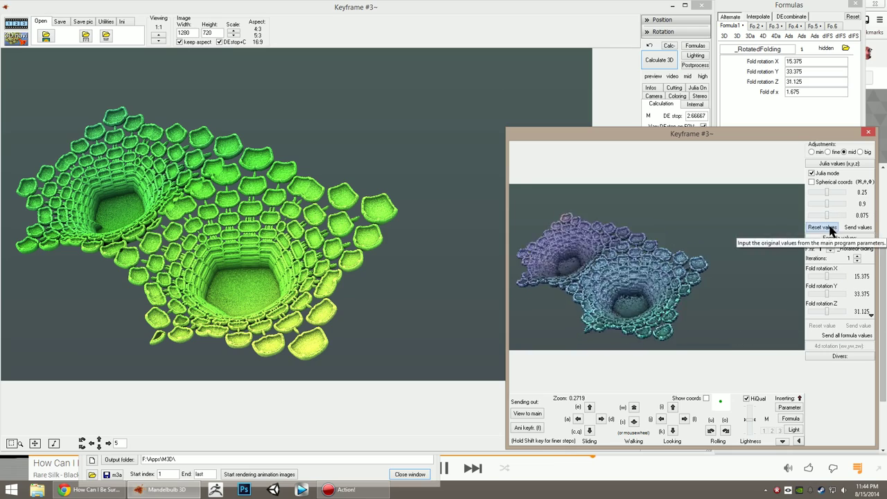
scroll(858, 287, "down", 2)
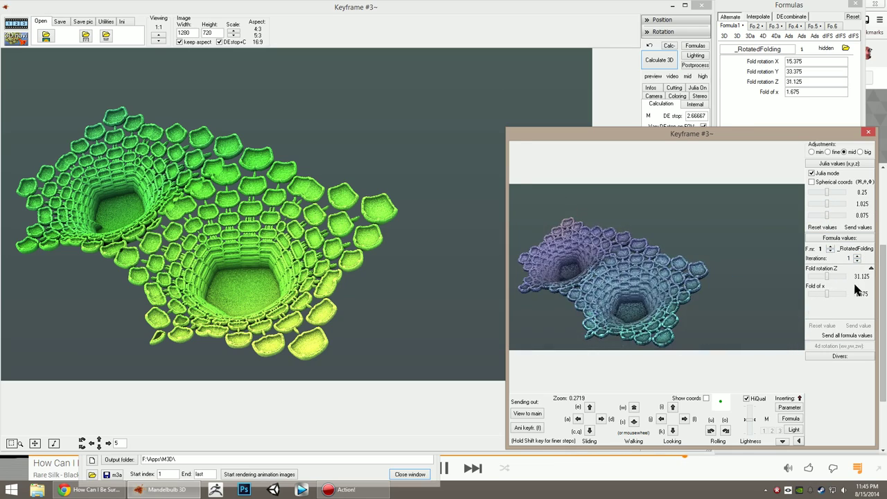
scroll(826, 271, "down", 3)
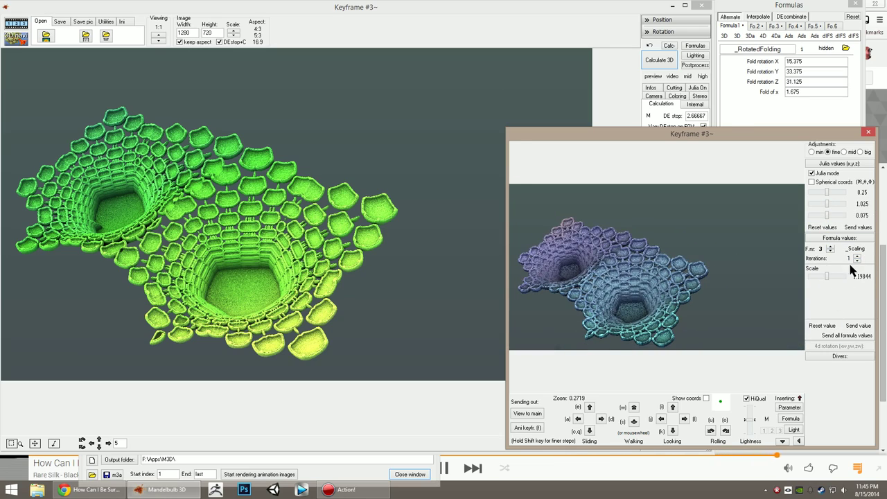
left_click_drag(827, 296, 815, 296)
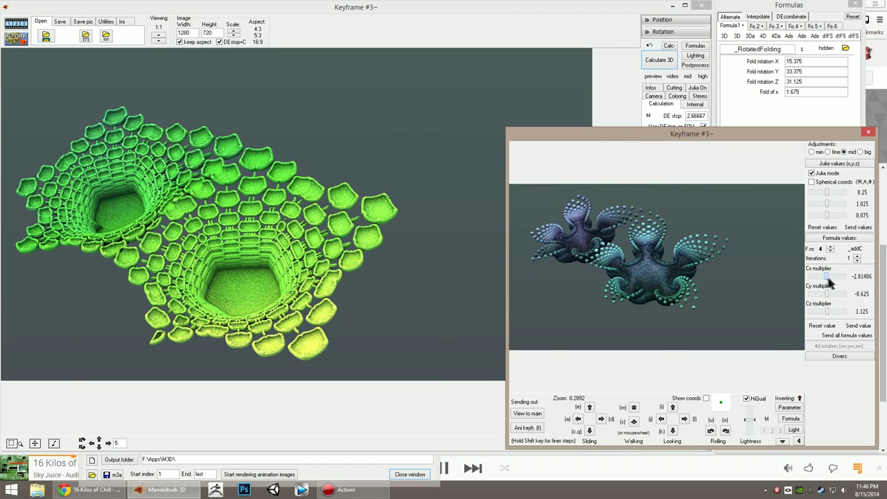
left_click_drag(842, 293, 816, 297)
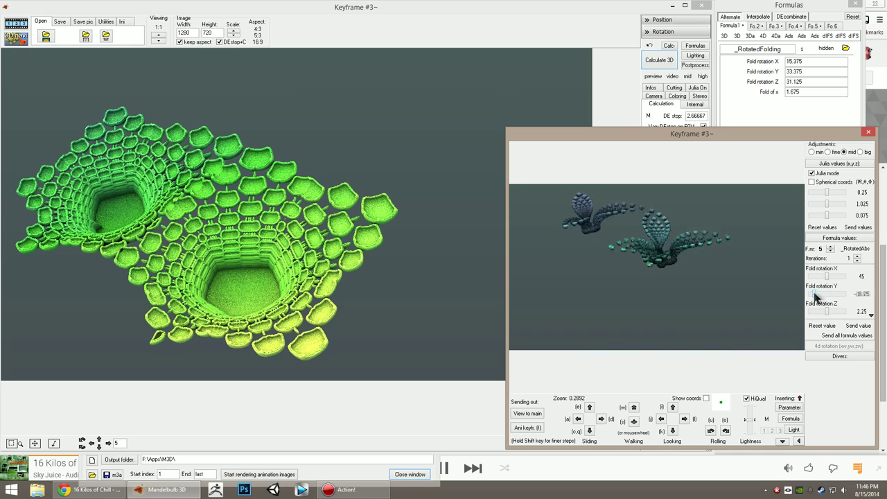
left_click_drag(827, 203, 826, 196)
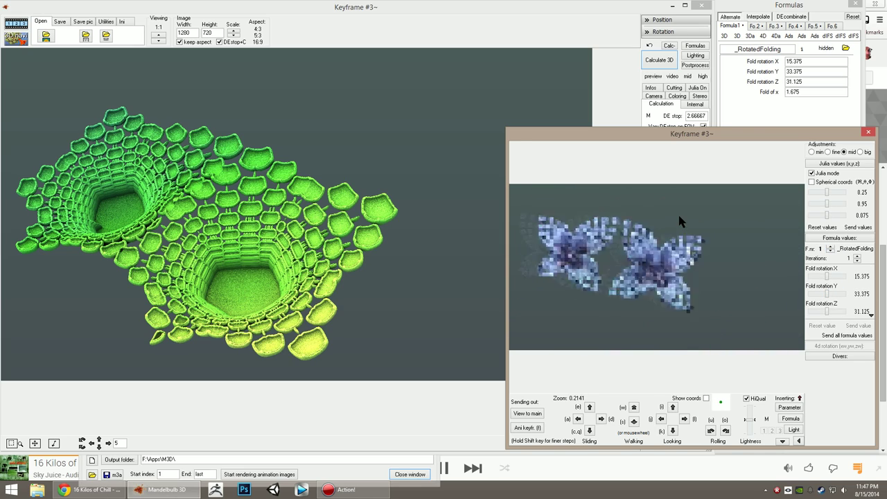
Add the fractal as a keyframe, then adjust Julia y and the addC Cx multiplier.
key("i")
left_click_drag(828, 293, 824, 298)
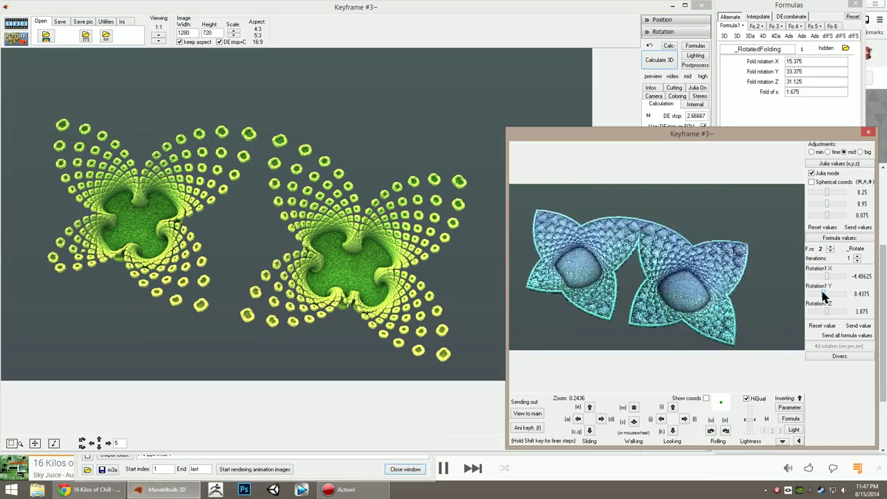
mouse_move(827, 203)
left_mouse_down()
mouse_move(811, 208)
mouse_move(829, 203)
left_mouse_up()
left_click(831, 250)
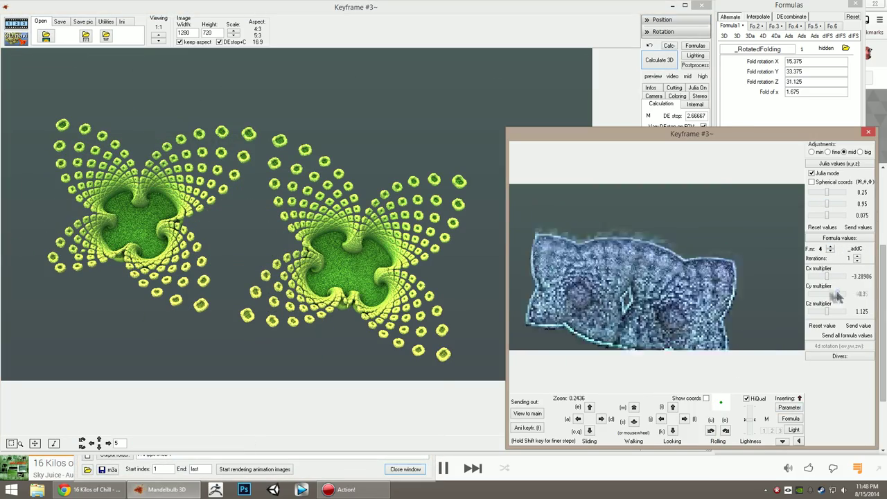
left_click_drag(827, 276, 816, 279)
Lower Julia x to 0.2, raise fold rotation Z to 46.875, render, and fine-tune the second formula.
left_click(830, 253)
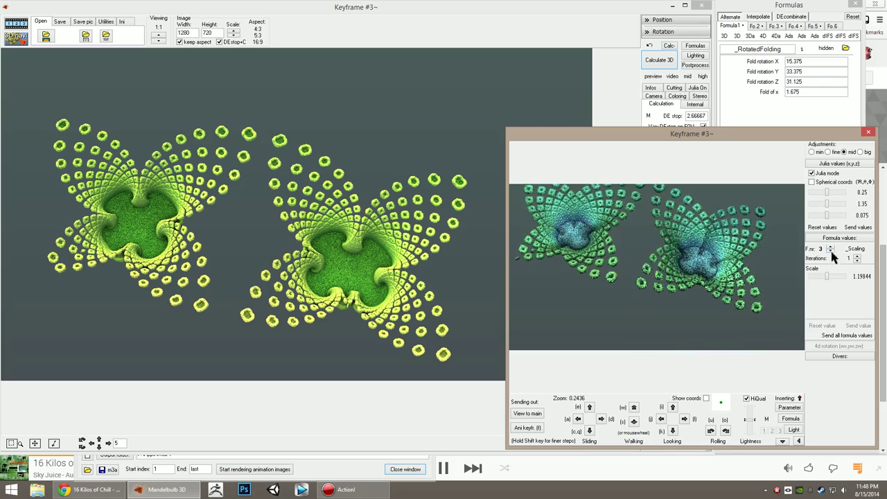
left_click(830, 252)
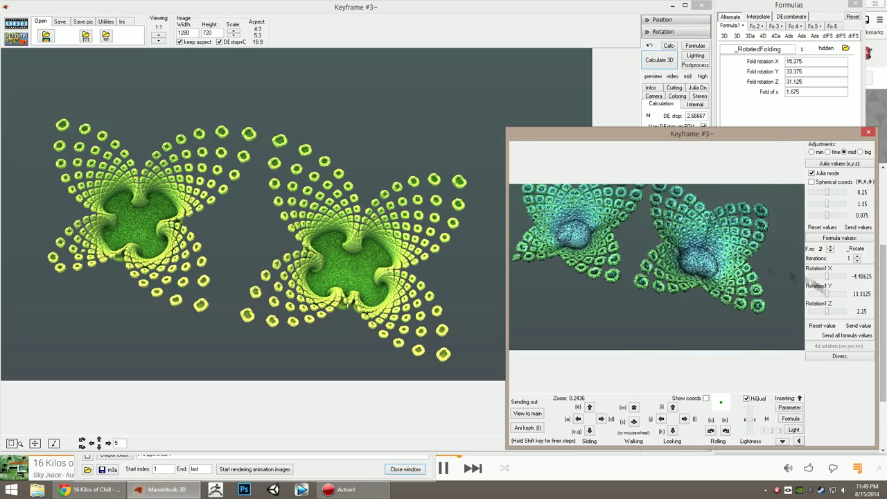
left_click_drag(827, 192, 827, 198)
left_click_drag(827, 311, 831, 314)
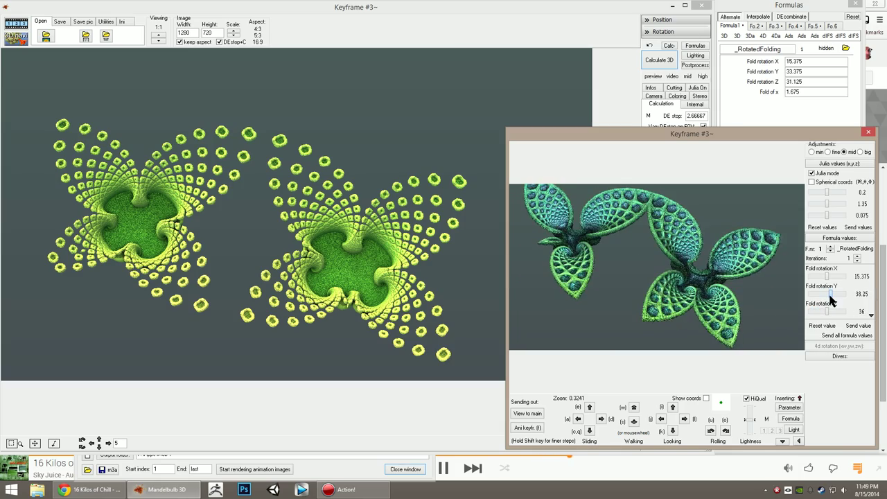
left_click(528, 413)
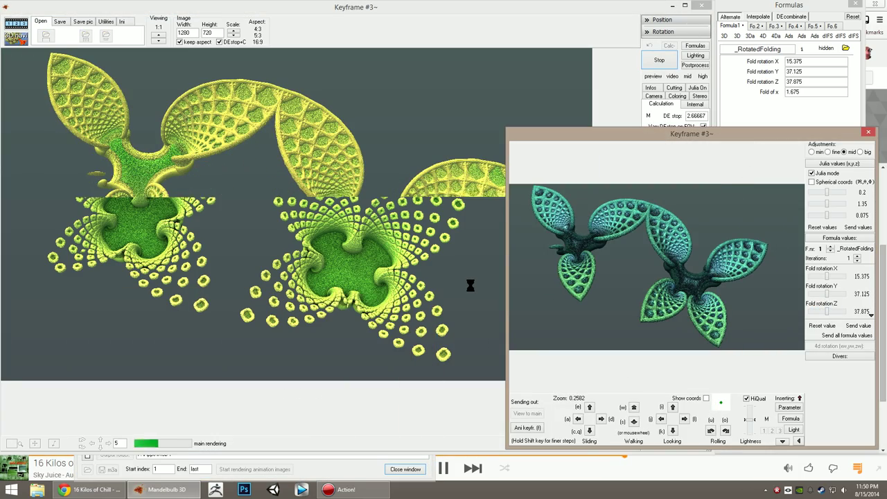
left_click(841, 246)
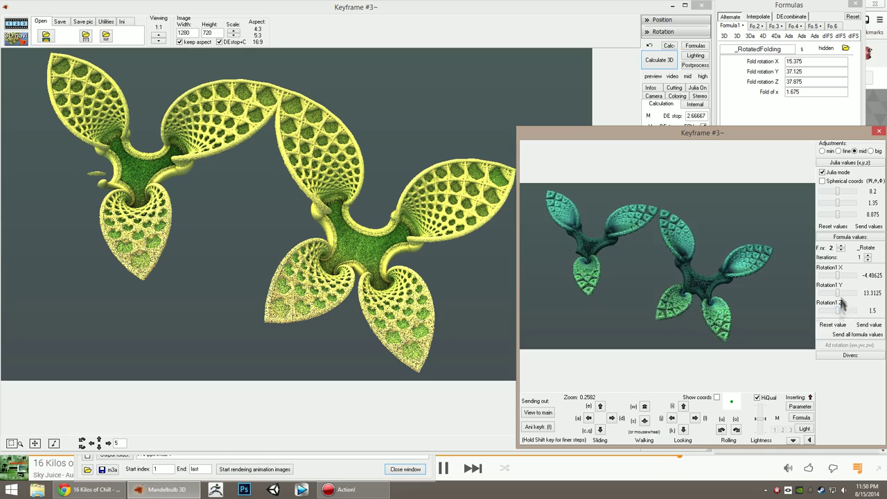
left_click(841, 246)
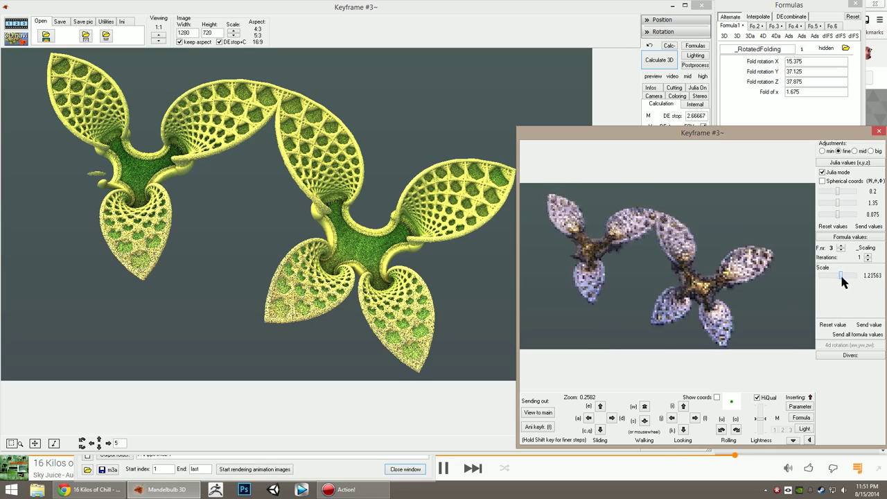
mouse_move(839, 292)
left_mouse_down()
mouse_move(864, 291)
mouse_move(838, 311)
mouse_move(840, 297)
left_mouse_up()
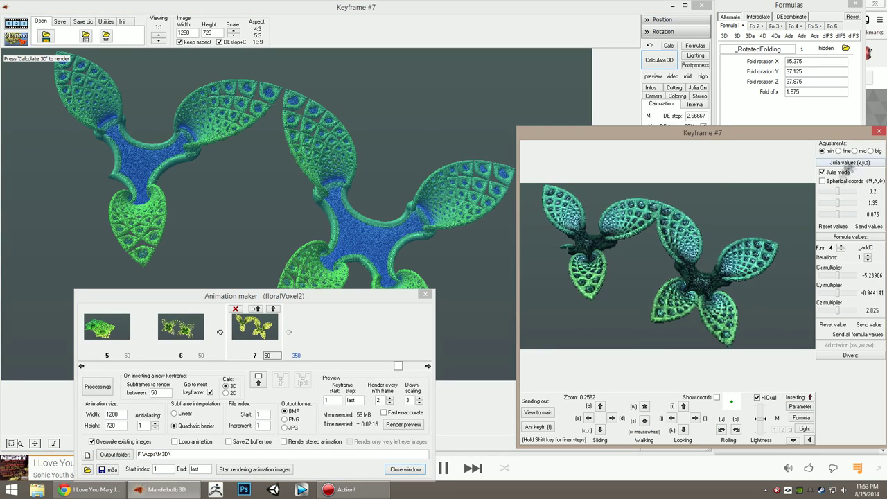
Lower the Cy multiplier, raise Fold of x, and render the reshaped floral fractal in the main image.
left_click_drag(841, 300, 865, 305)
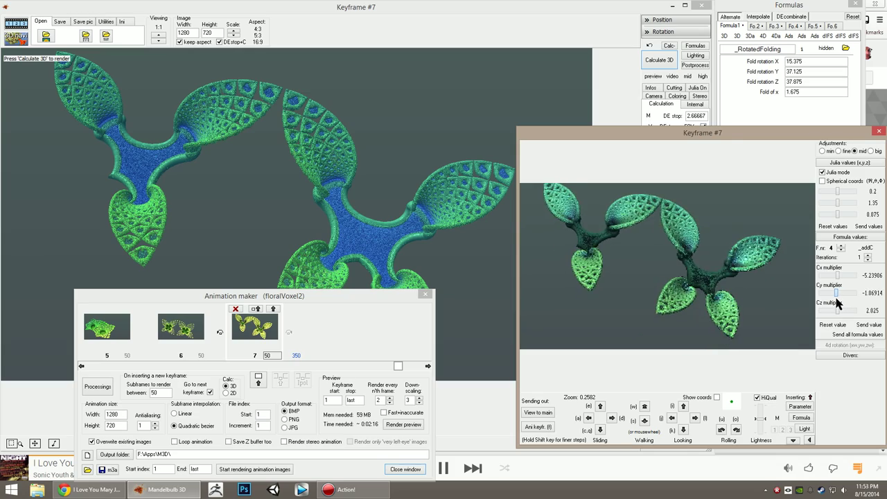
left_click(840, 250)
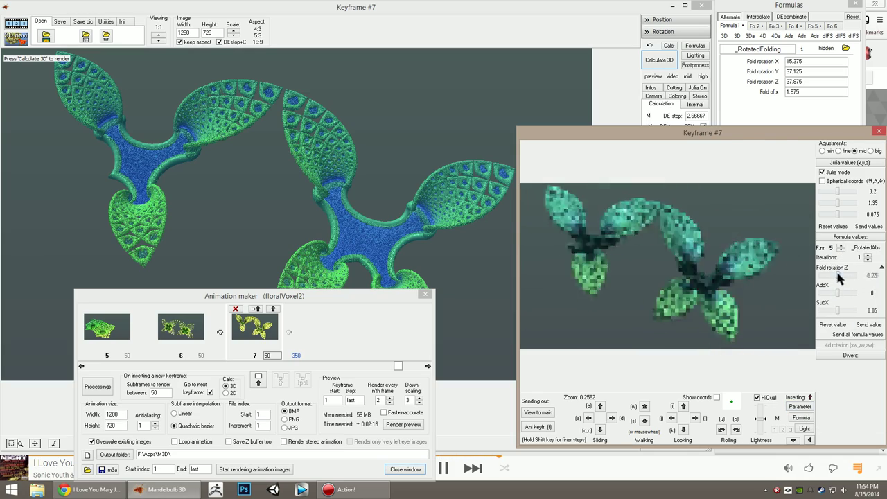
left_click_drag(841, 298, 711, 292)
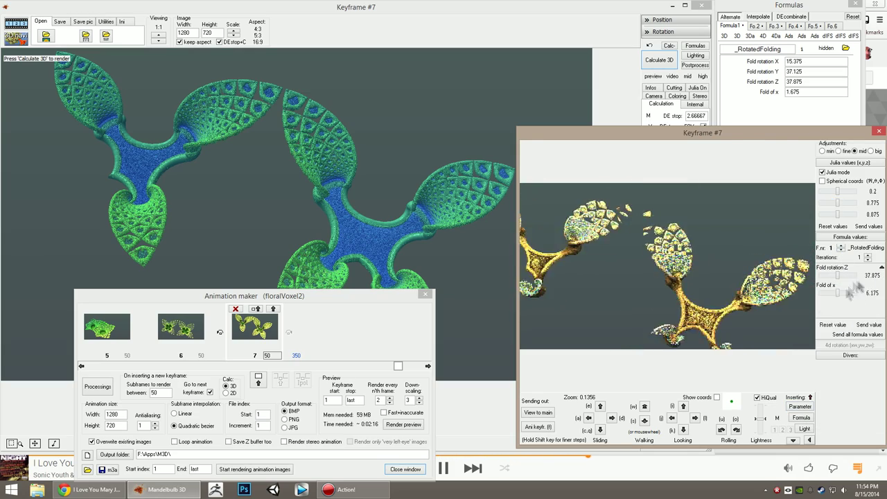
left_click_drag(841, 206, 851, 203)
left_click(614, 150)
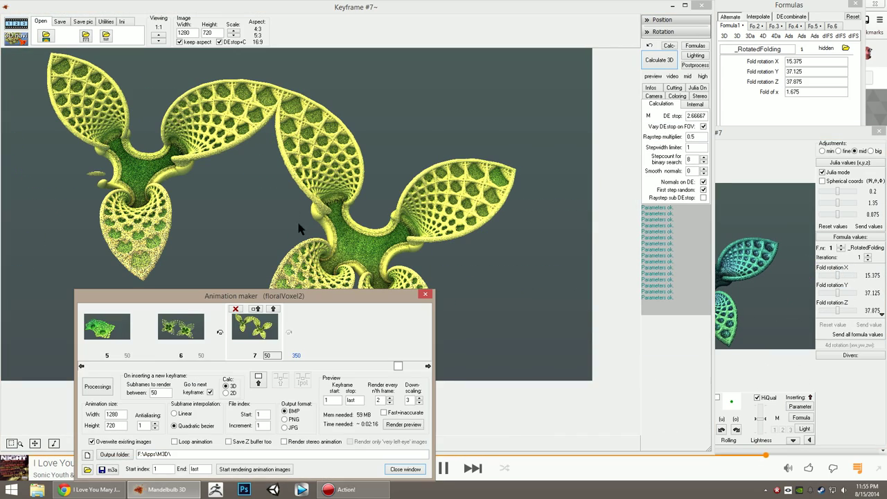
scroll(758, 269, "up", 3)
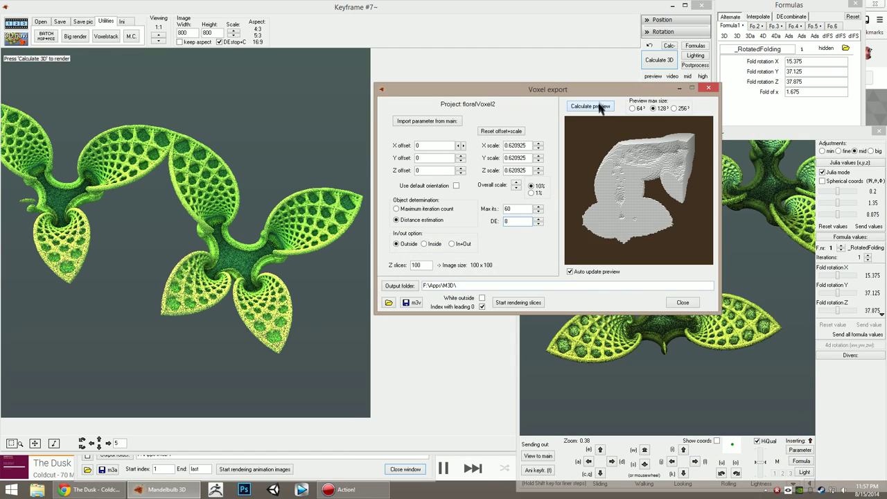
Adjust the voxel export's DE value and Z offset, set a 256³ preview, and choose an output folder.
left_click(591, 106)
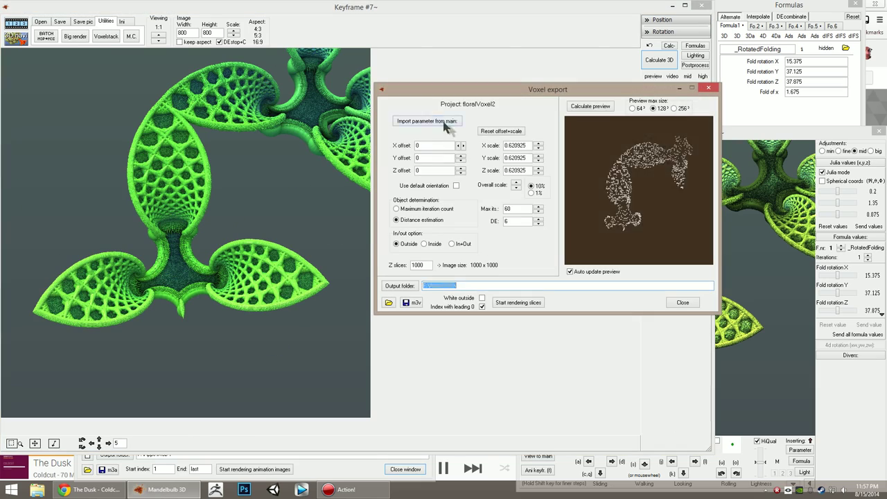
type("8")
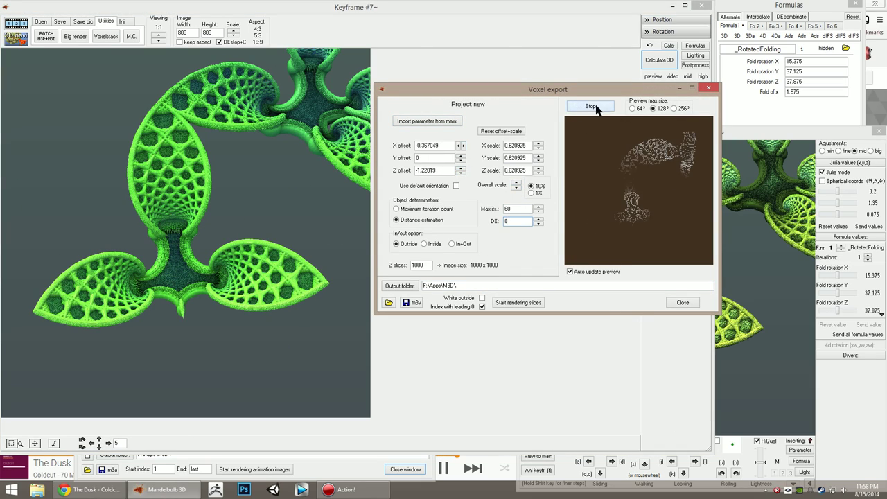
key("BackSpace")
key("BackSpace")
type("24")
left_click(502, 131)
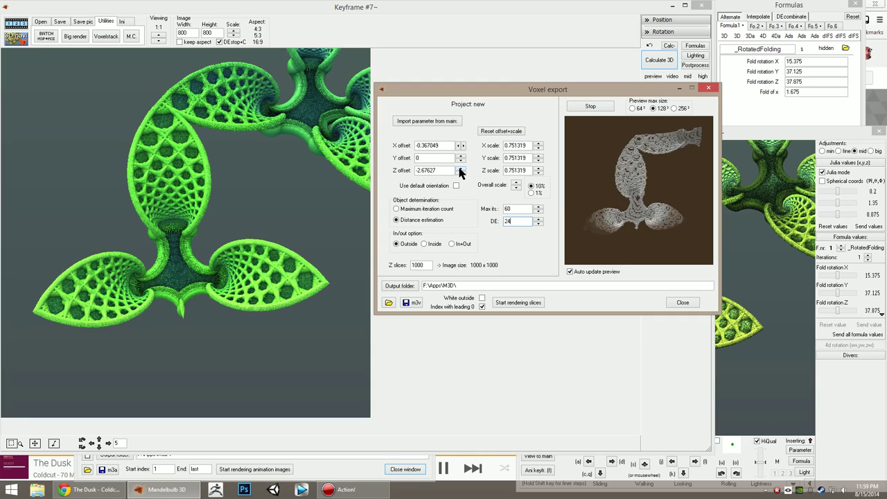
left_click(461, 172)
key("BackSpace")
key("BackSpace")
type("28")
left_click(674, 109)
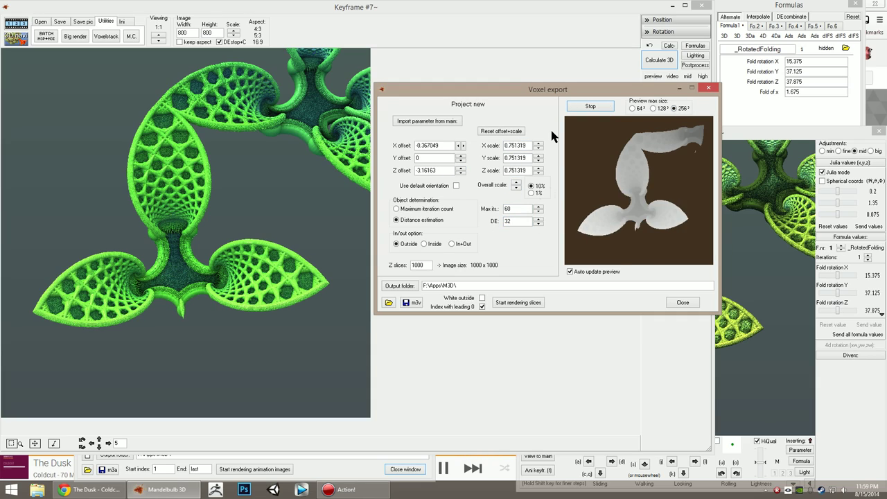
left_click(389, 302)
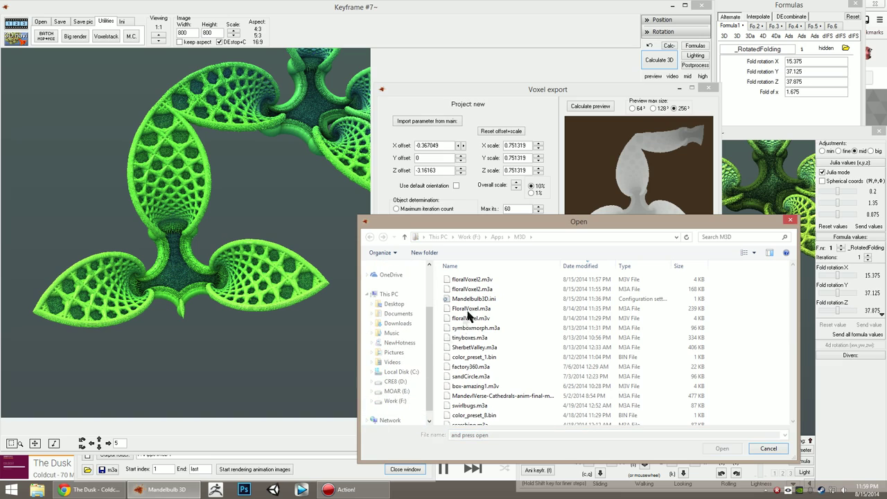
Set the voxel output to a folder in MOAR (E:) > new Mandelbulb Renders and close the export settings.
left_click(396, 392)
double_click(466, 346)
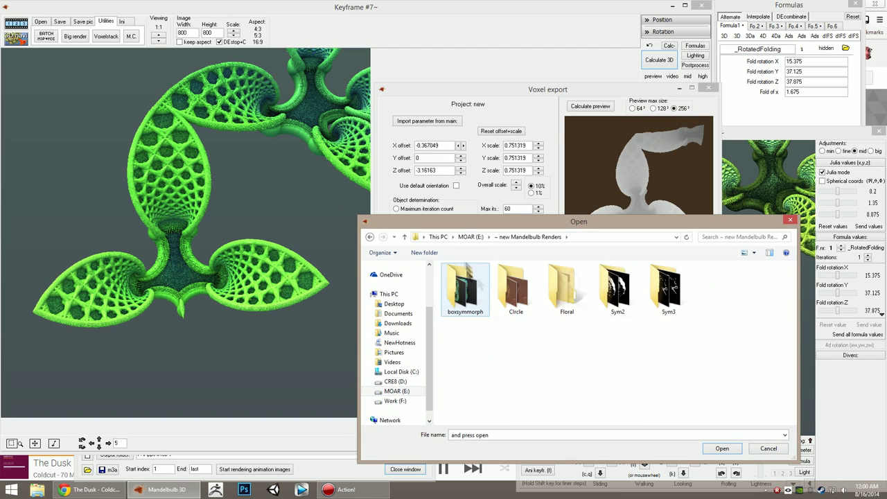
left_click(723, 449)
left_click(519, 301)
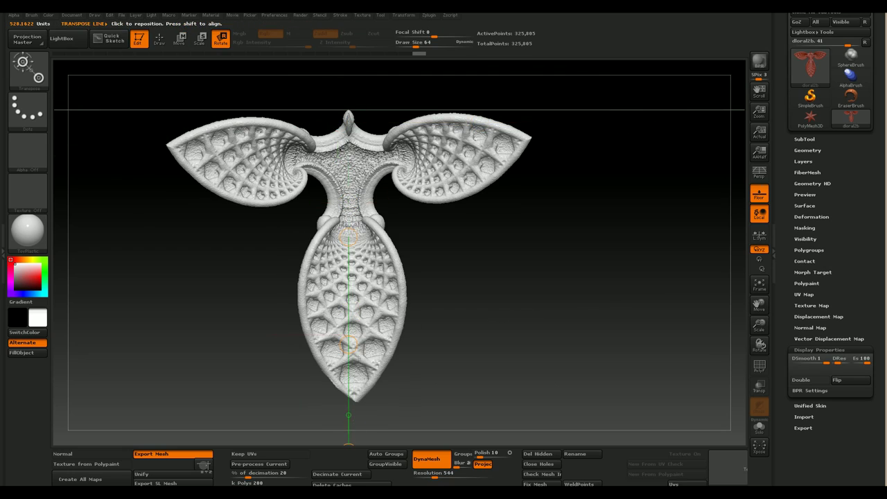
Rotate the mesh to inspect it, pick a pale painting colour, and lasso-hide part of the mesh.
left_click_drag(349, 414, 354, 408)
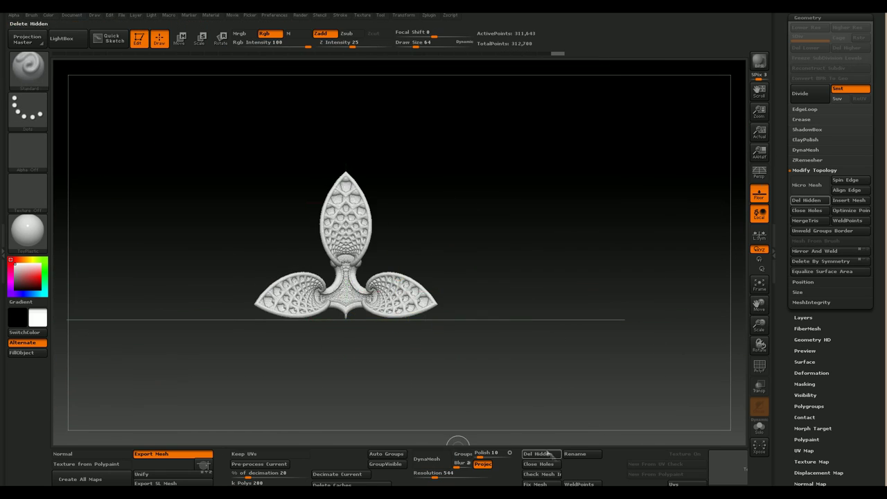
left_click_drag(637, 332, 620, 355)
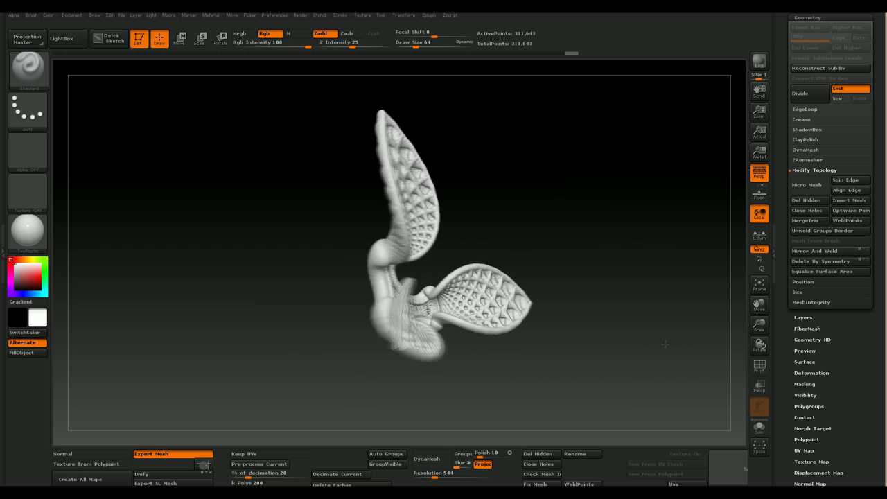
left_click(35, 259)
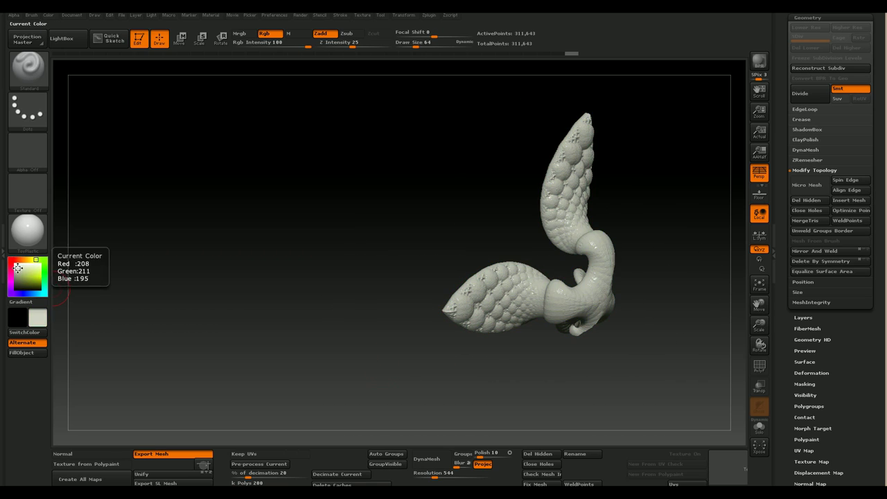
left_click_drag(321, 321, 307, 359)
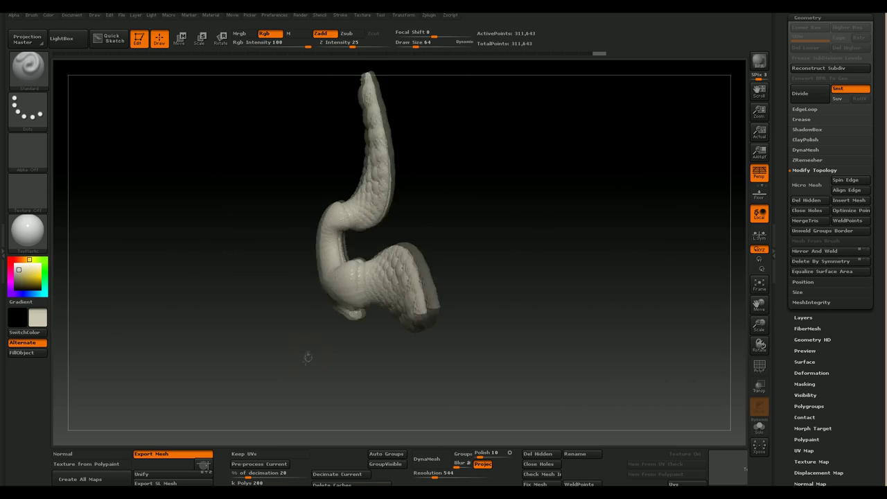
mouse_move(333, 208)
left_mouse_down("ctrl+shift")
mouse_move(323, 186)
mouse_move(208, 70)
left_mouse_up("ctrl+shift")
left_click(805, 384)
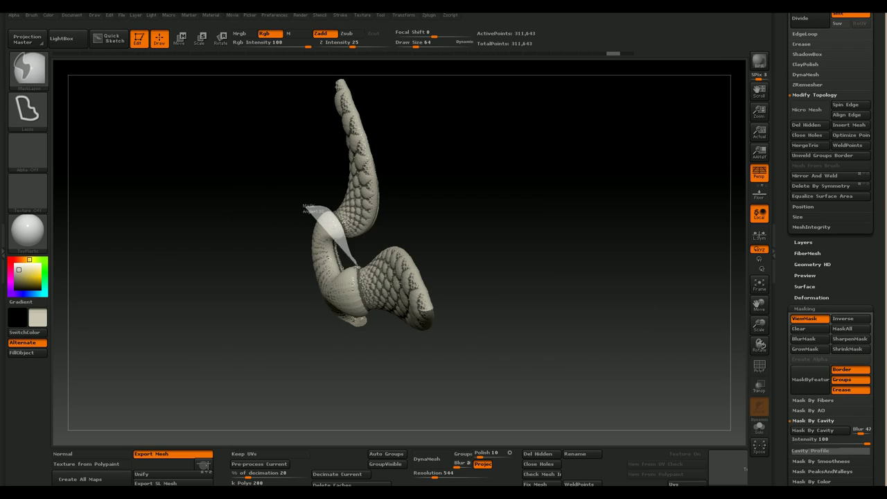
Hide everything except the curled middle piece and turn it to an end-on view.
left_click_drag(298, 208, 347, 246, "ctrl+shift")
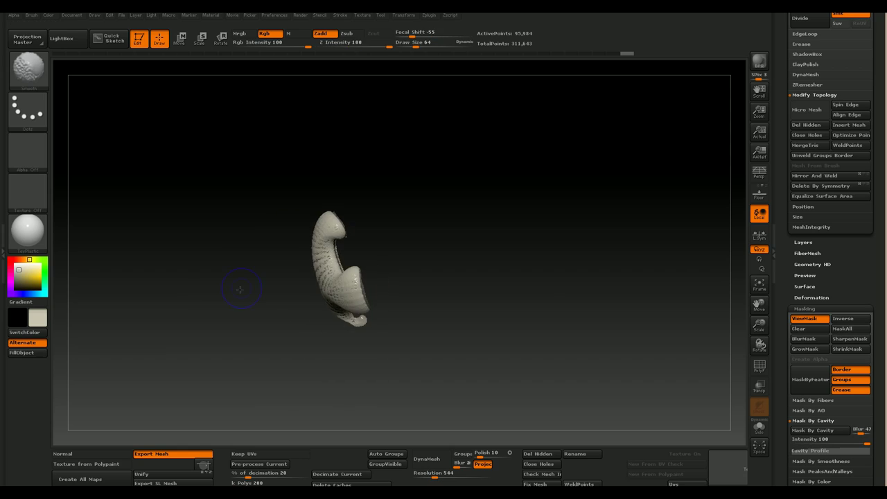
left_click_drag(234, 287, 56, 255)
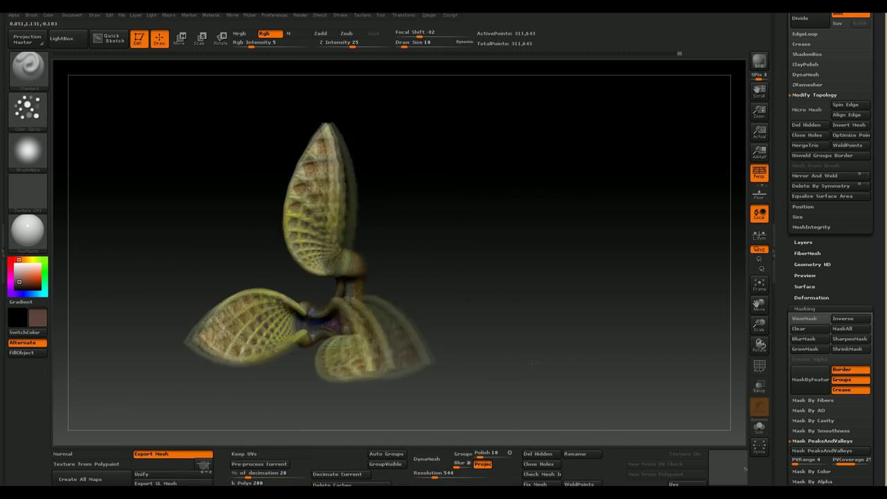
Record a 72-frame, 60 fps turntable spin of the floral mesh and play it back.
left_click(233, 15)
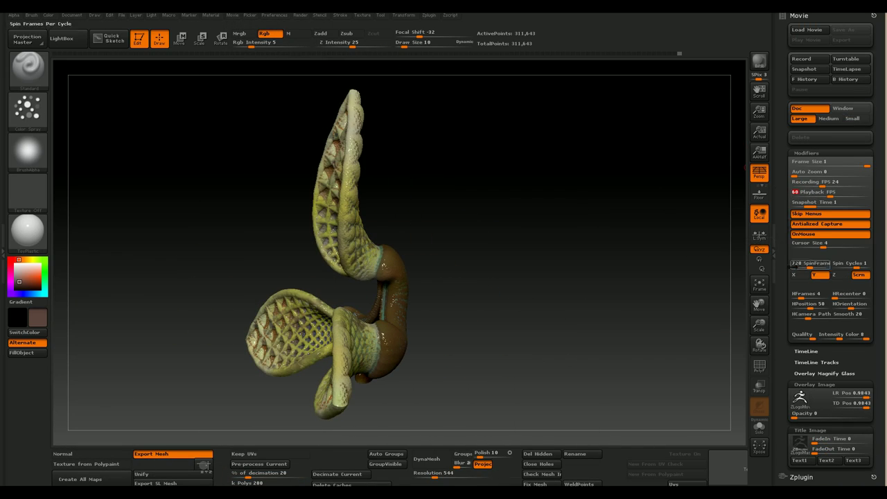
left_click(844, 58)
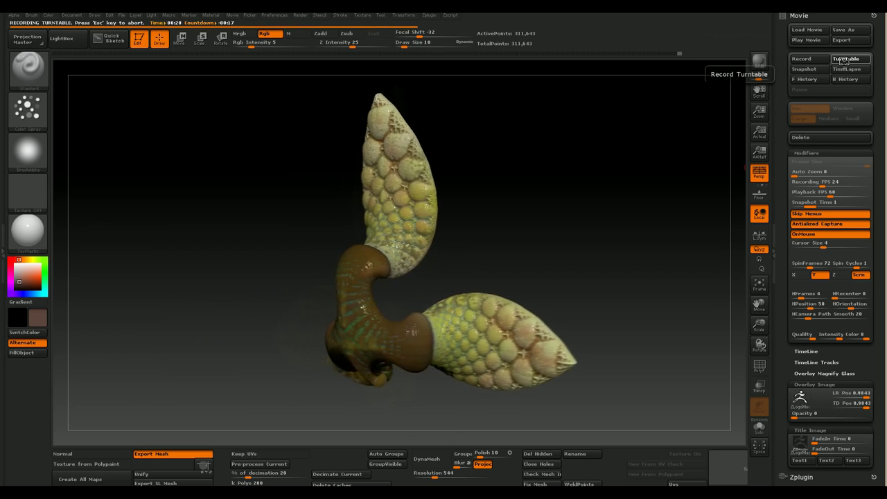
left_click(807, 39)
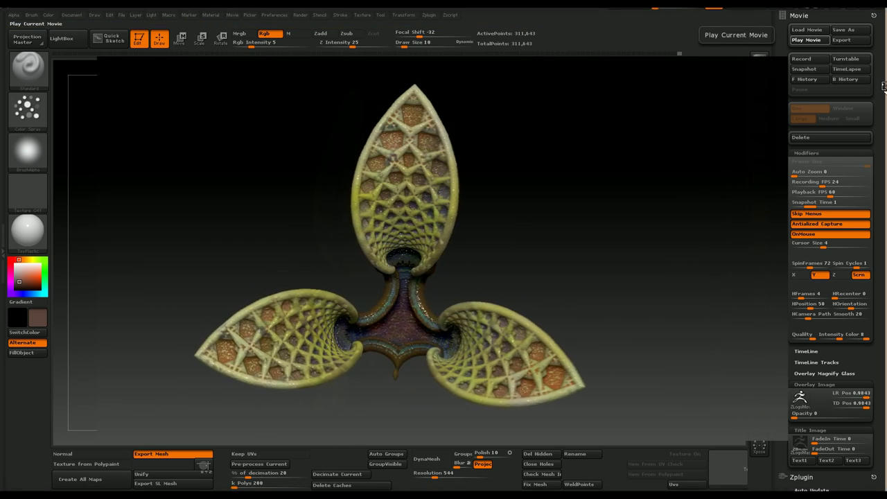